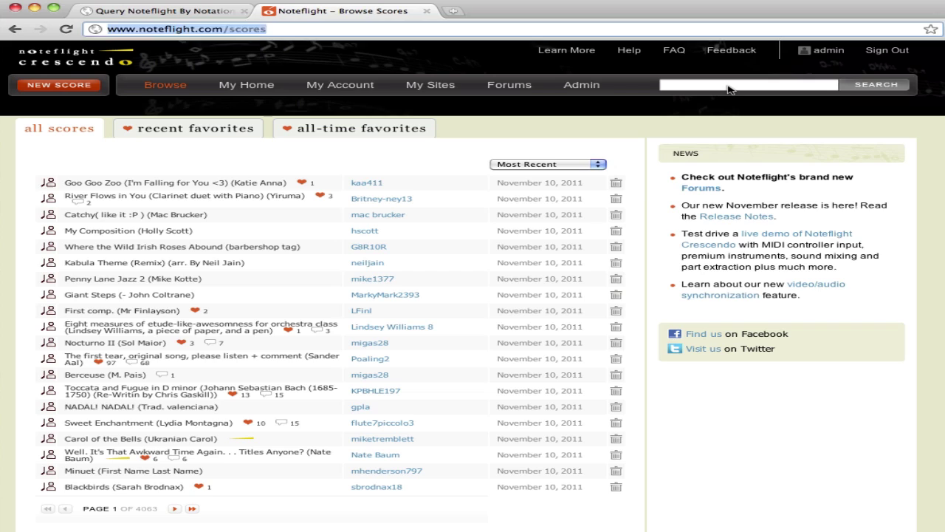
Step: Search Noteflight for 'brudmarsch' to reach the Brudmarsch från Jämtland score
{"action": "left_click", "coordinate": [728, 87]}
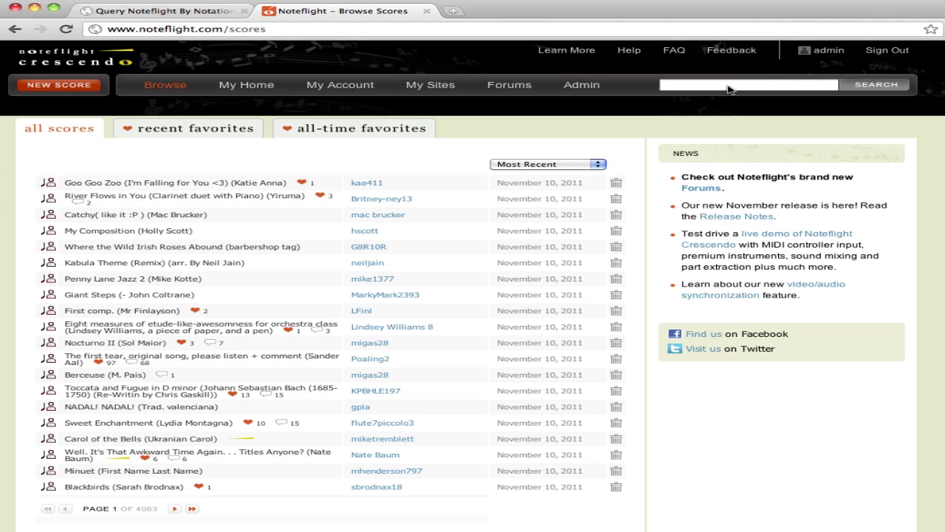
{"action": "type", "text": "bru"}
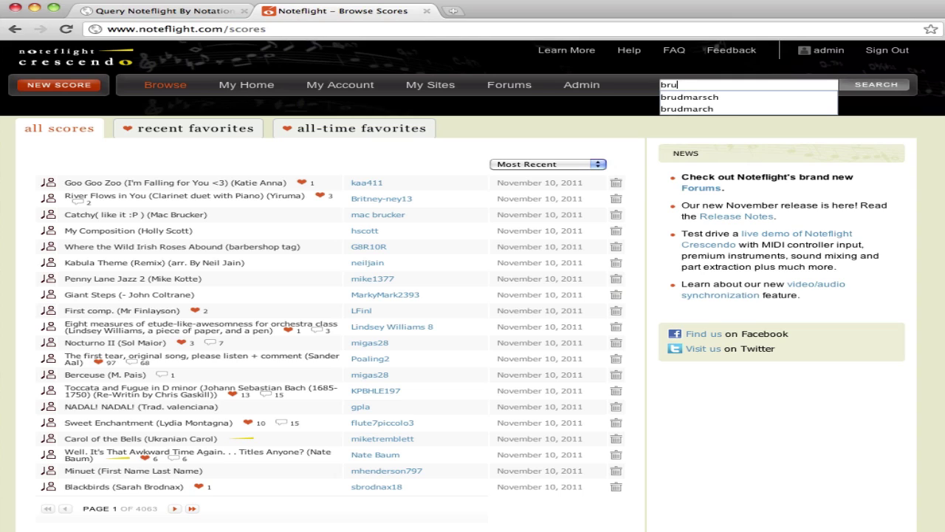
{"action": "type", "text": "dm"}
{"action": "type", "text": "ars"}
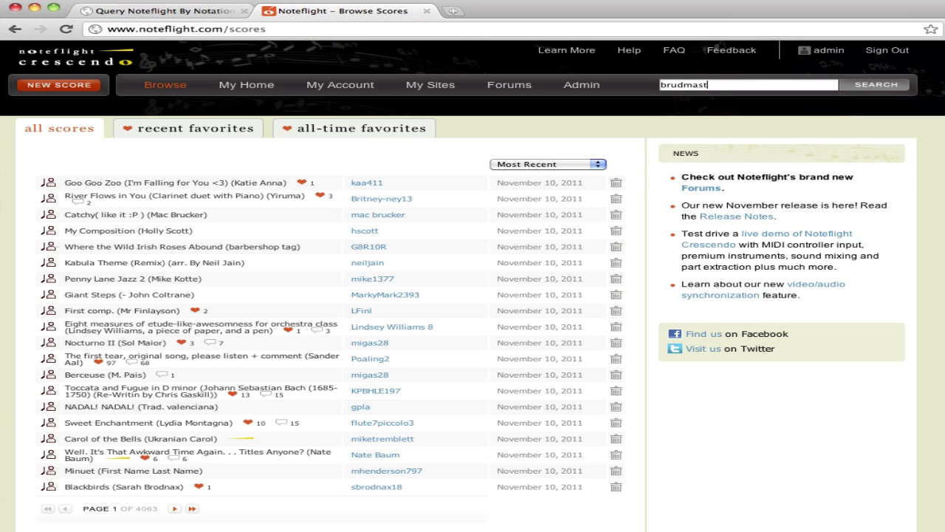
{"action": "type", "text": "ch"}
{"action": "key", "text": "Return"}
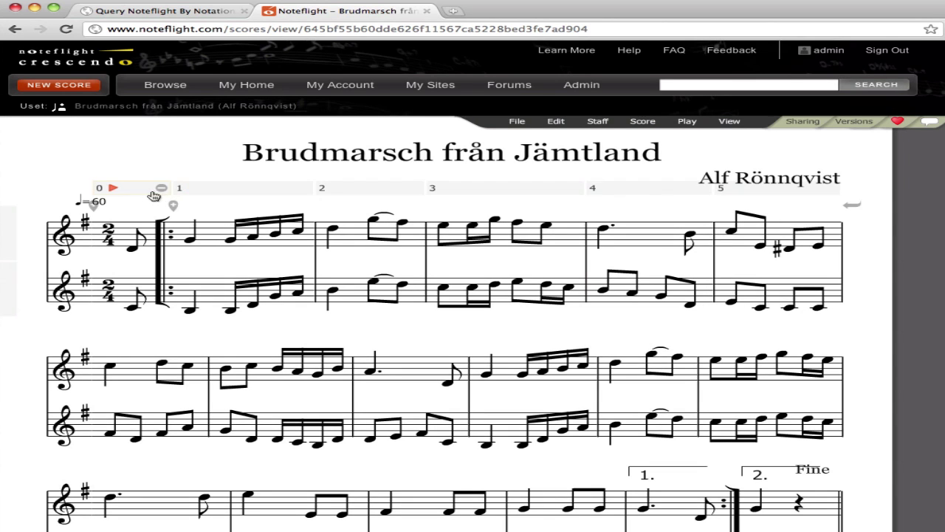
Step: Briefly play and stop the Brudmarsch score, then go to the Query Noteflight By Notation page
{"action": "left_click", "coordinate": [113, 188]}
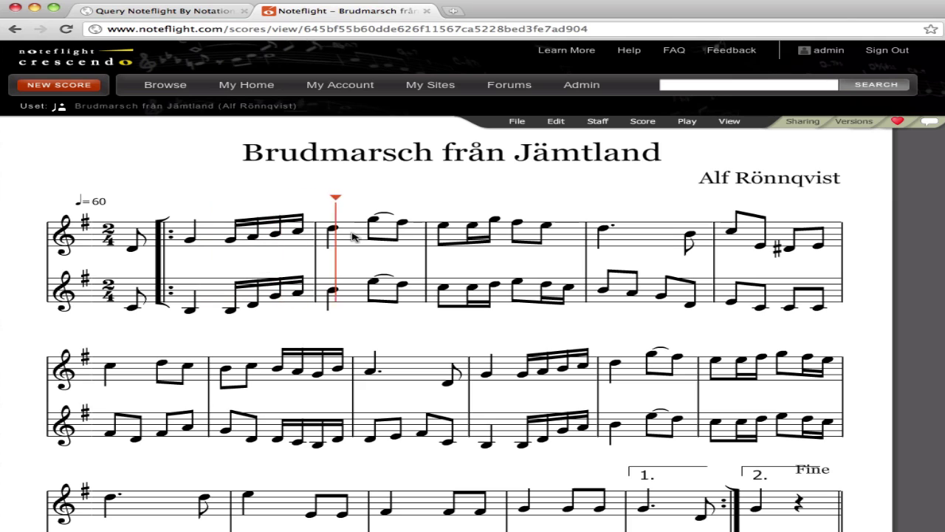
{"action": "key", "text": "space"}
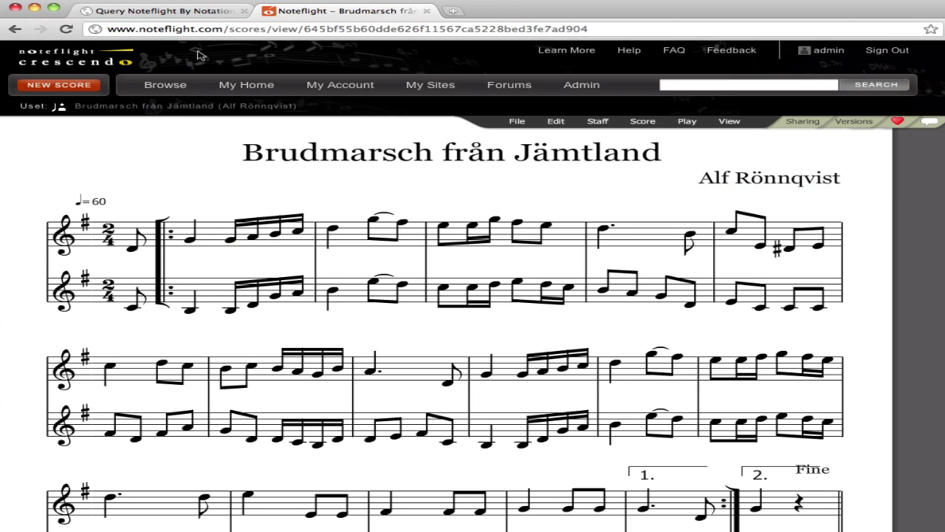
{"action": "left_click", "coordinate": [189, 12]}
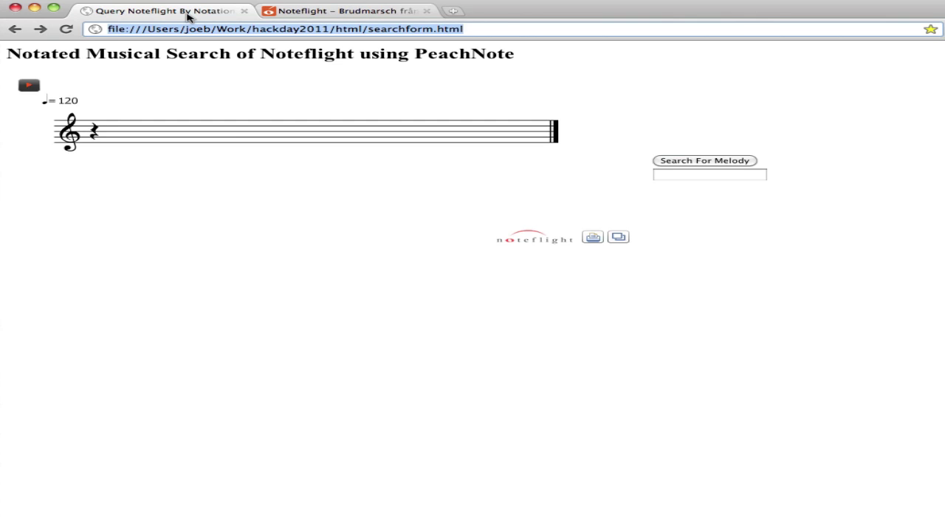
Step: Enter a seven-note quarter-note melody with a sharpened fifth note and search for it
{"action": "left_click", "coordinate": [93, 135]}
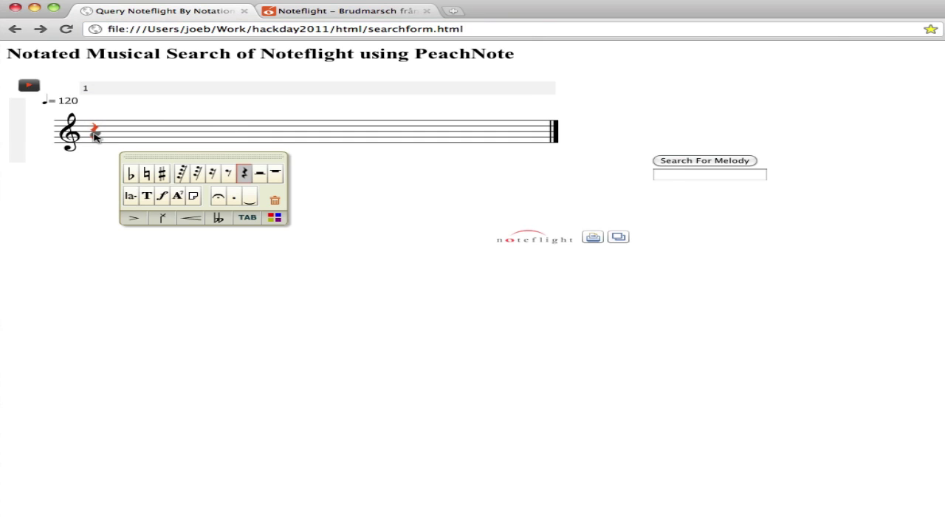
{"action": "left_click", "coordinate": [94, 133]}
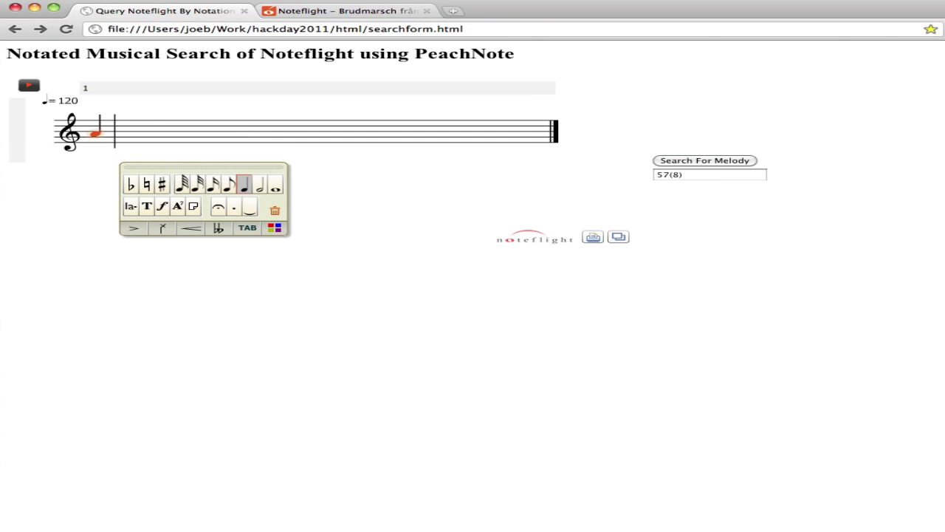
{"action": "left_click", "coordinate": [124, 128]}
{"action": "left_click", "coordinate": [152, 127]}
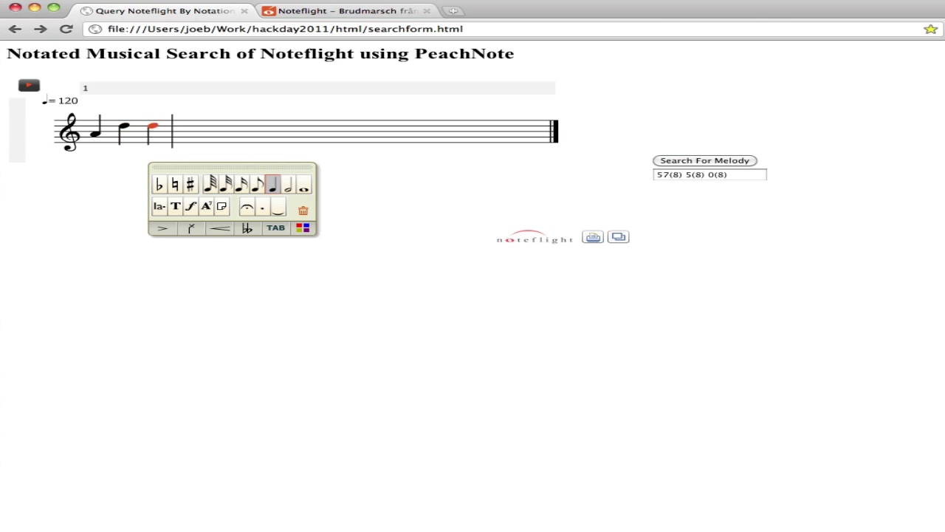
{"action": "left_click", "coordinate": [179, 125]}
{"action": "left_click", "coordinate": [209, 121]}
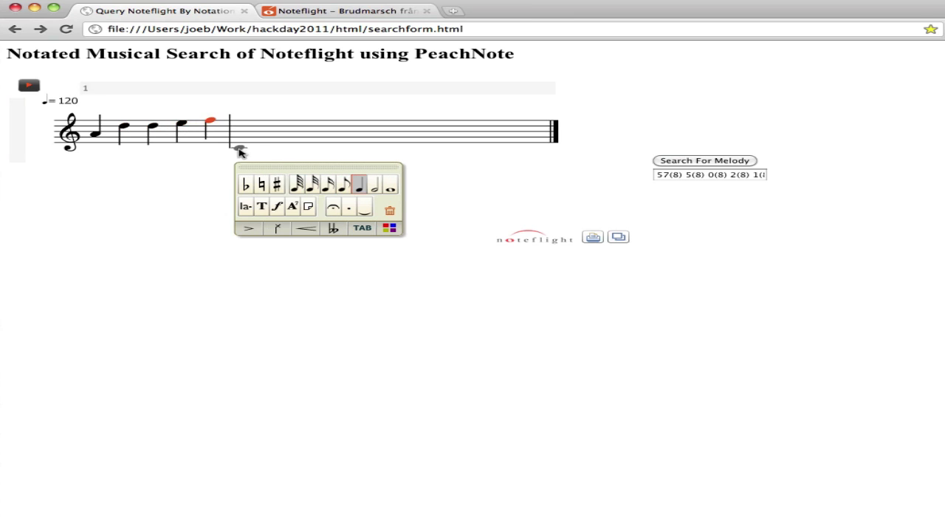
{"action": "left_click", "coordinate": [281, 186]}
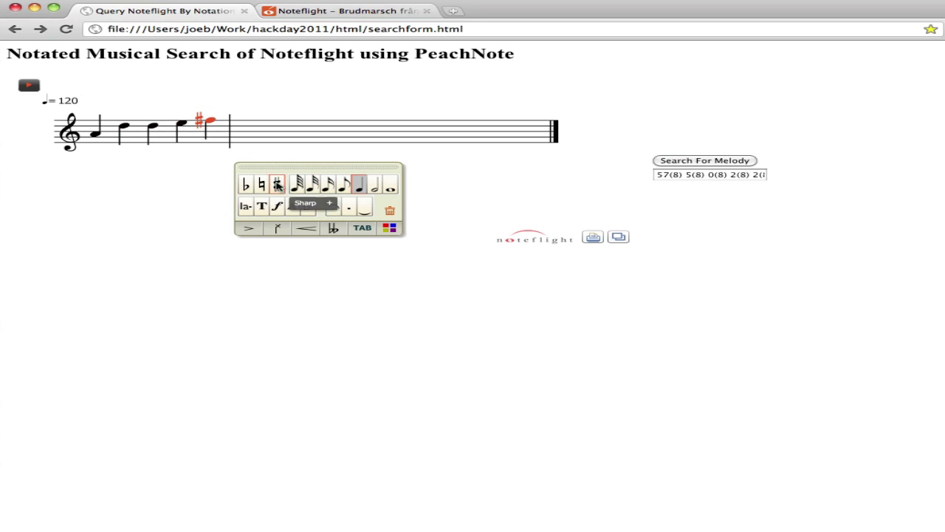
{"action": "left_click", "coordinate": [241, 121]}
{"action": "left_click", "coordinate": [266, 115]}
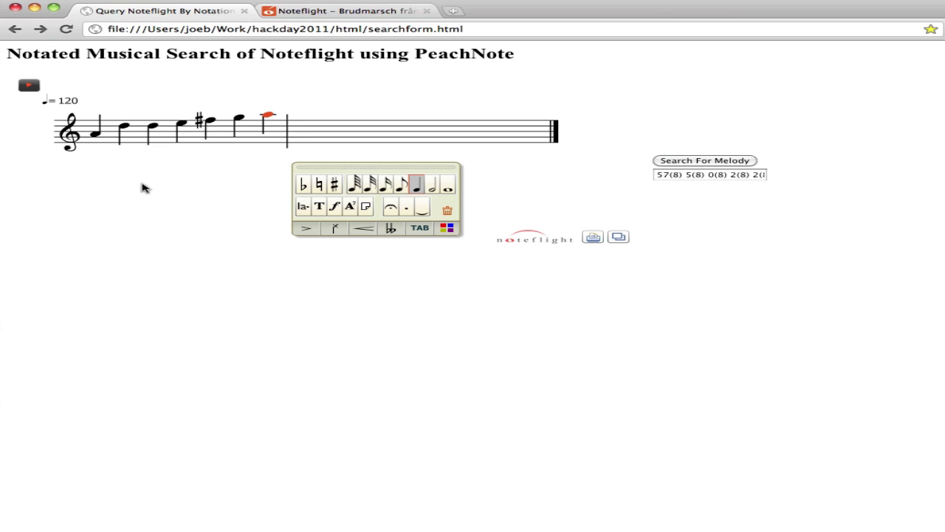
{"action": "left_click", "coordinate": [676, 166]}
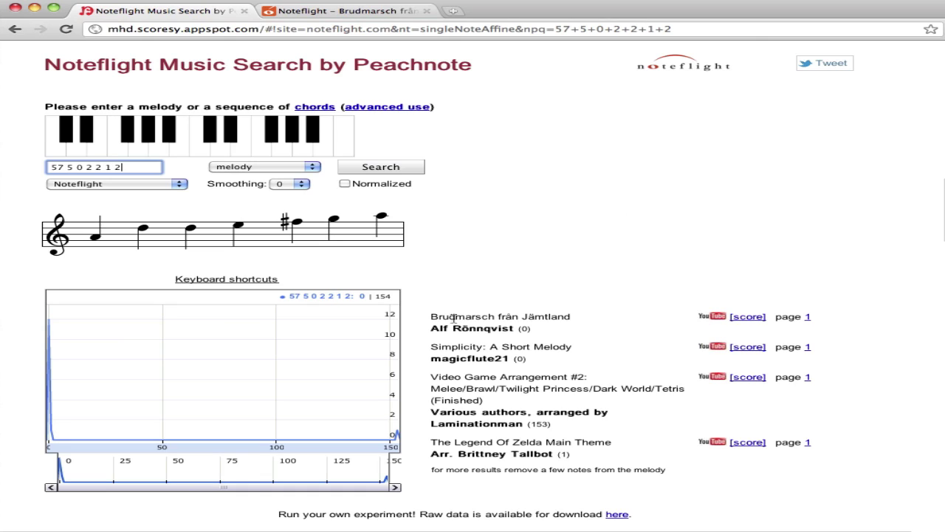
Step: Preview the top result, Brudmarsch från Jämtland, and play it
{"action": "left_click", "coordinate": [808, 318]}
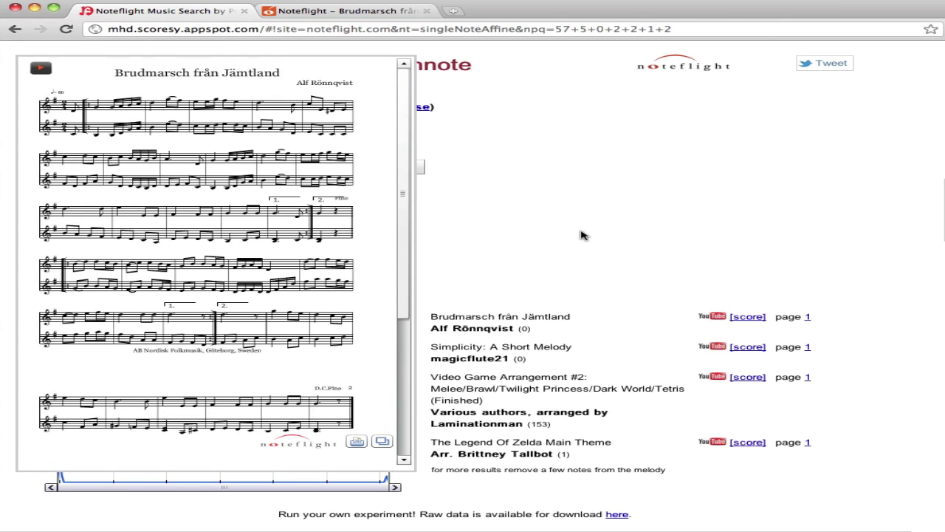
{"action": "left_click", "coordinate": [41, 69]}
Step: Preview Simplicity: A Short Melody, move to page 2, and play its Flute line
{"action": "left_click", "coordinate": [807, 347]}
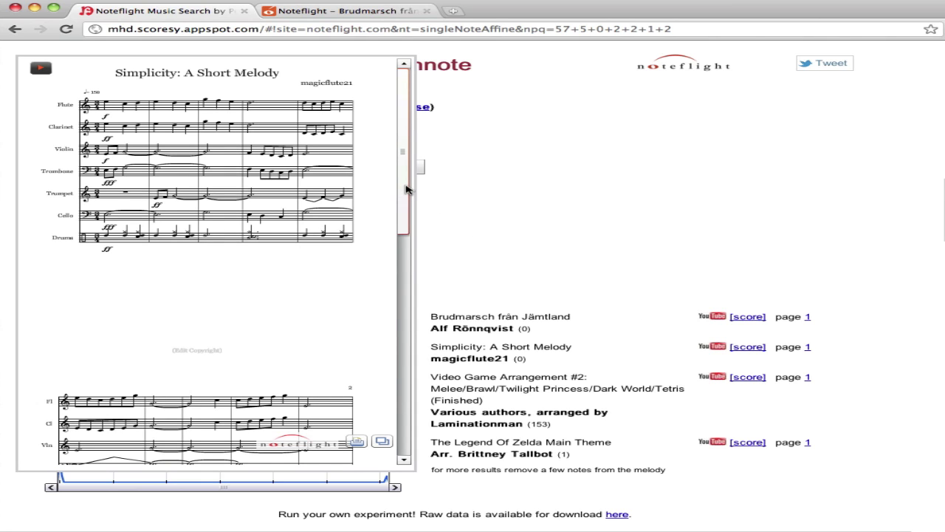
{"action": "left_click_drag", "start_coordinate": [406, 189], "coordinate": [382, 281]}
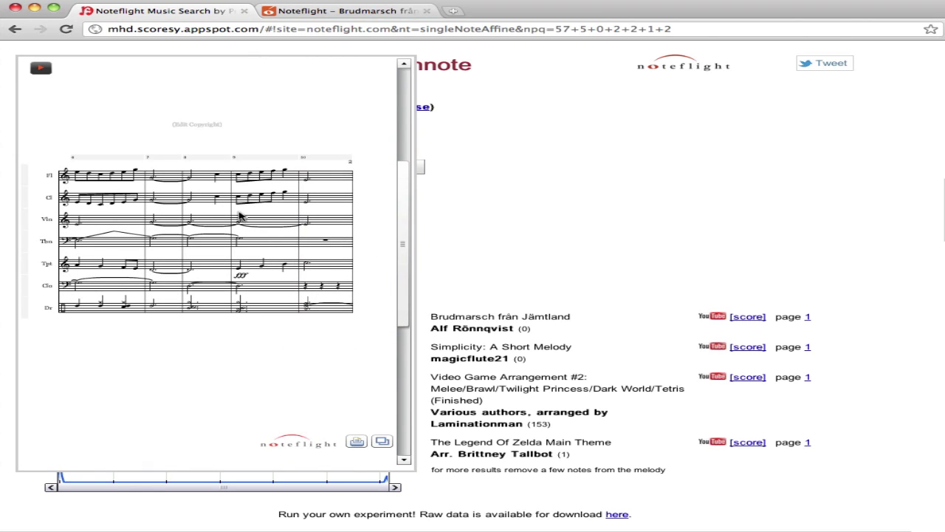
{"action": "left_click", "coordinate": [161, 176]}
{"action": "left_click", "coordinate": [162, 175]}
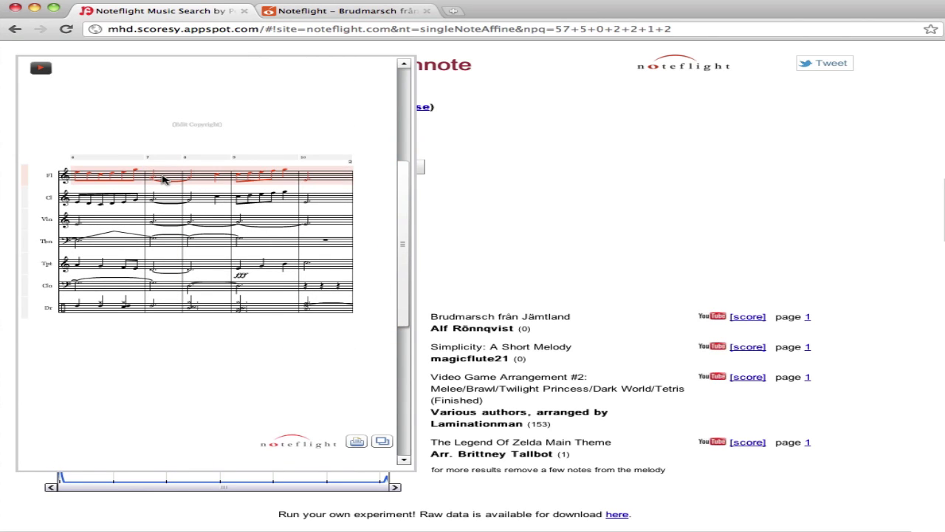
{"action": "left_click", "coordinate": [156, 159]}
Step: Back on the search form, enter a new six-note quarter-note melody and search for it
{"action": "right_click", "coordinate": [18, 30]}
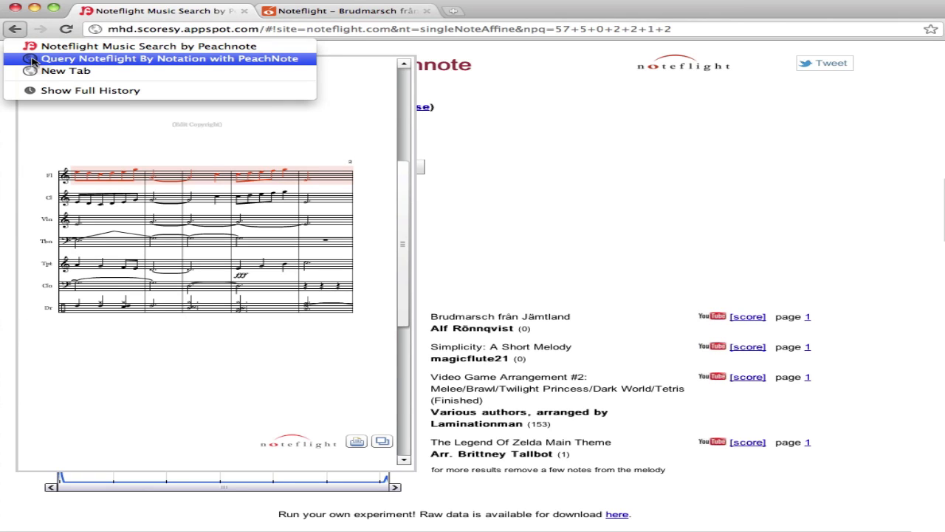
{"action": "left_click", "coordinate": [32, 59]}
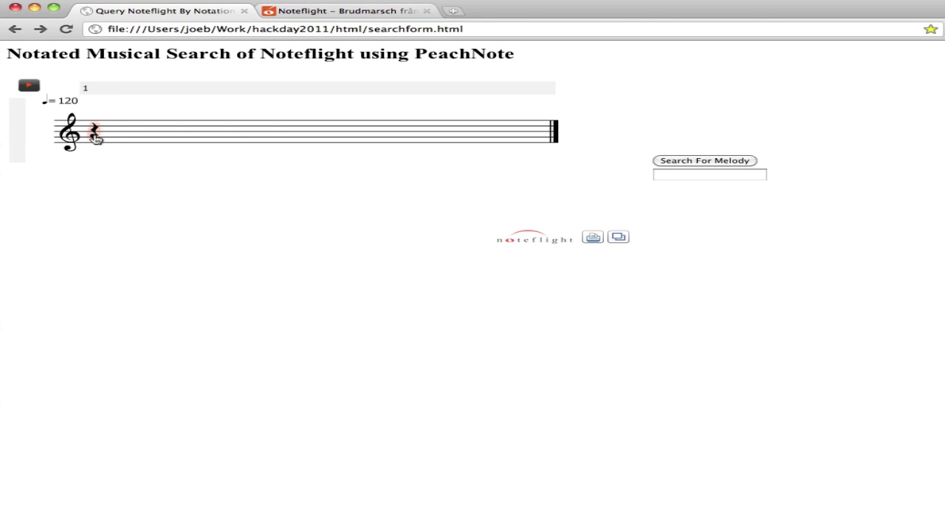
{"action": "left_click", "coordinate": [95, 136]}
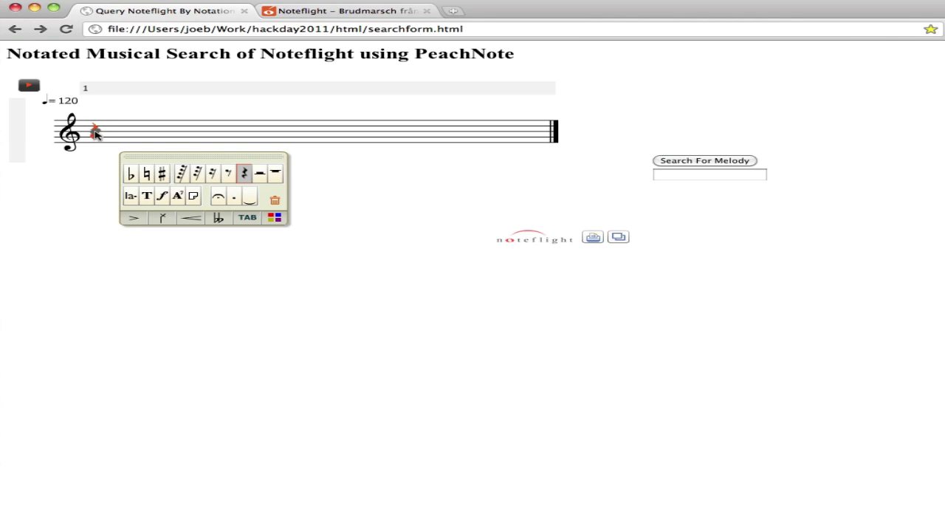
{"action": "left_click", "coordinate": [95, 134]}
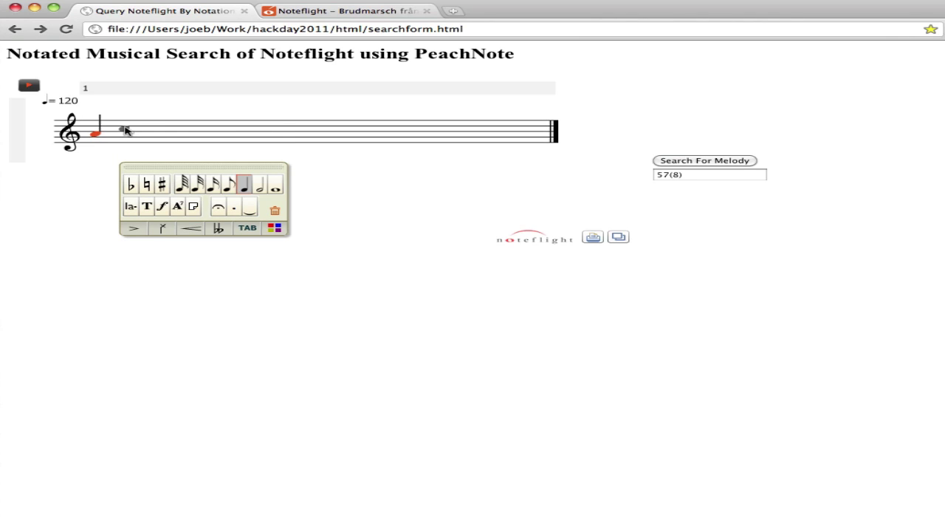
{"action": "left_click", "coordinate": [123, 131]}
{"action": "left_click", "coordinate": [152, 124]}
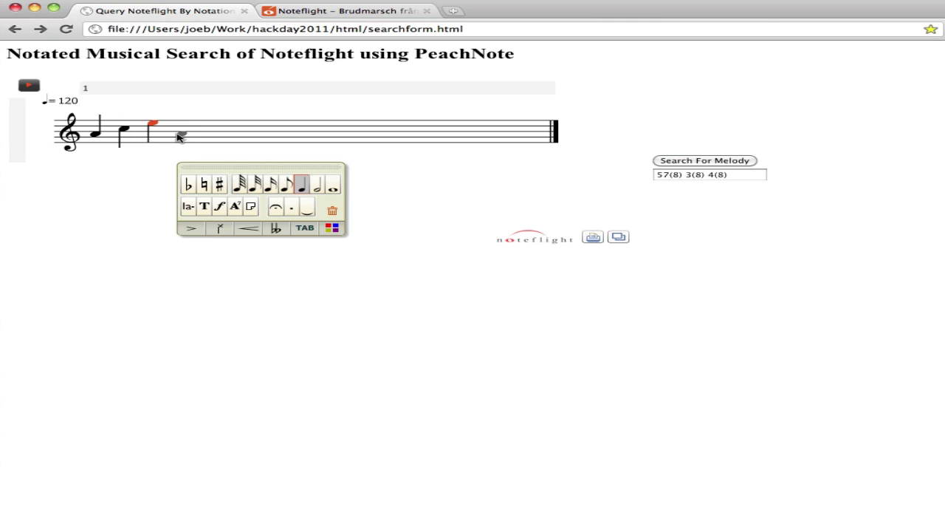
{"action": "left_click", "coordinate": [182, 134]}
{"action": "left_click", "coordinate": [210, 130]}
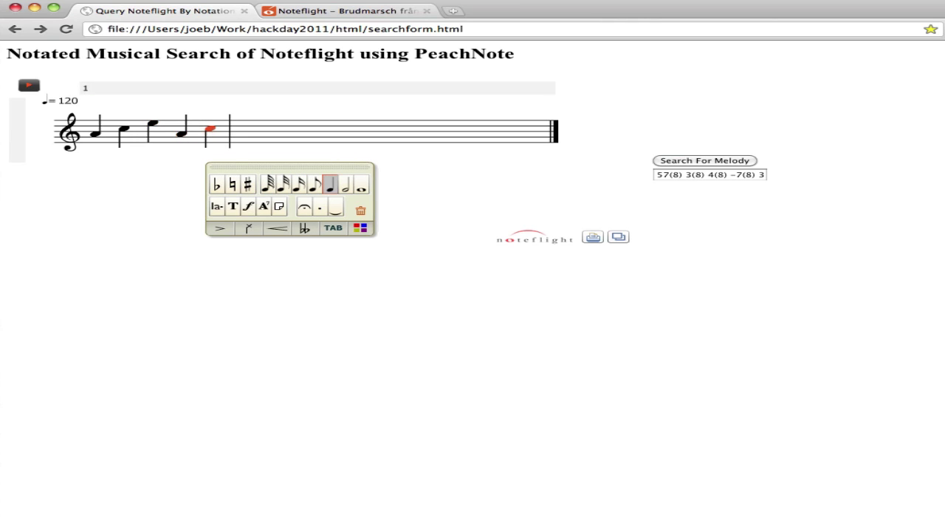
{"action": "left_click", "coordinate": [238, 123]}
{"action": "left_click", "coordinate": [702, 161]}
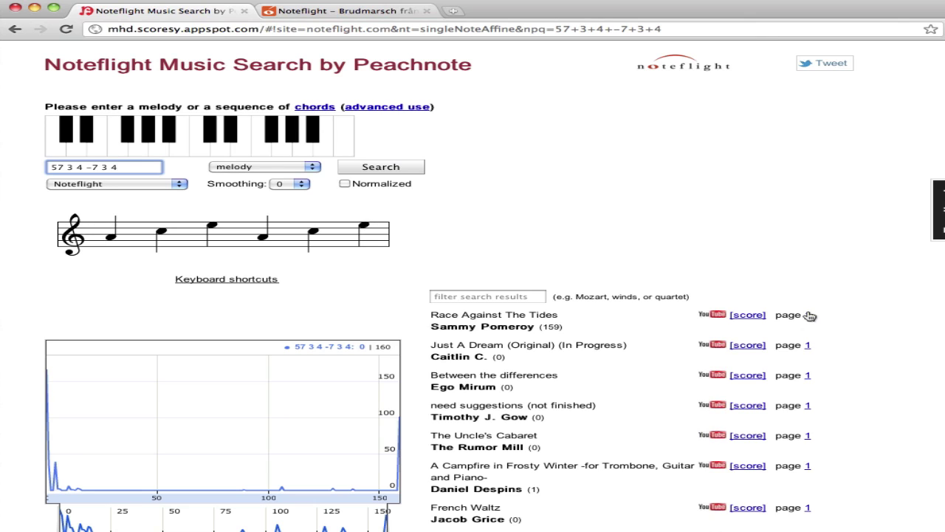
Step: Preview Race Against The Tides, select its measure 5 piano notes, then preview Just A Dream
{"action": "left_click", "coordinate": [808, 316]}
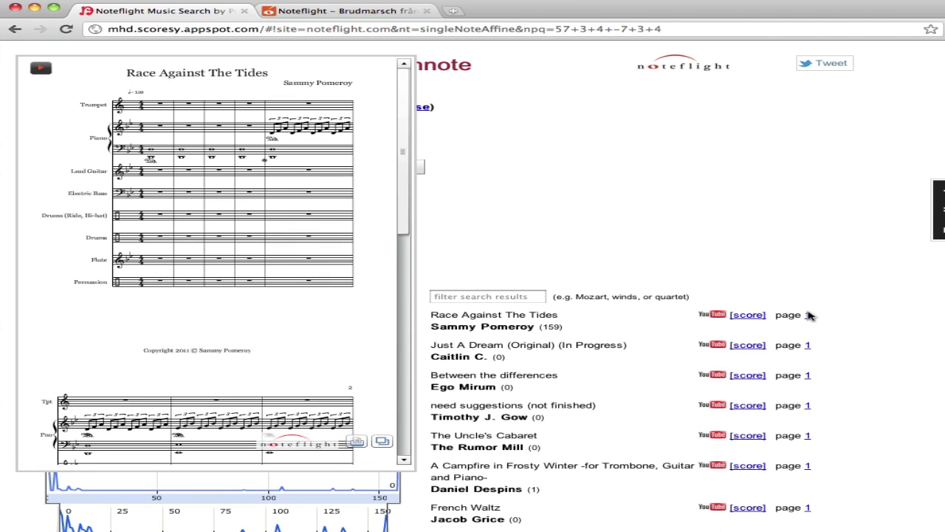
{"action": "left_click", "coordinate": [313, 132]}
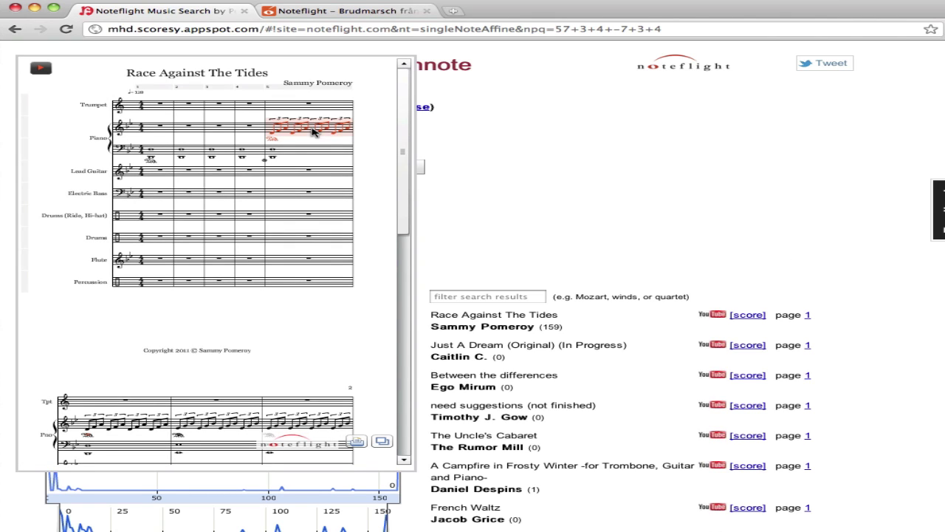
{"action": "left_click", "coordinate": [808, 346]}
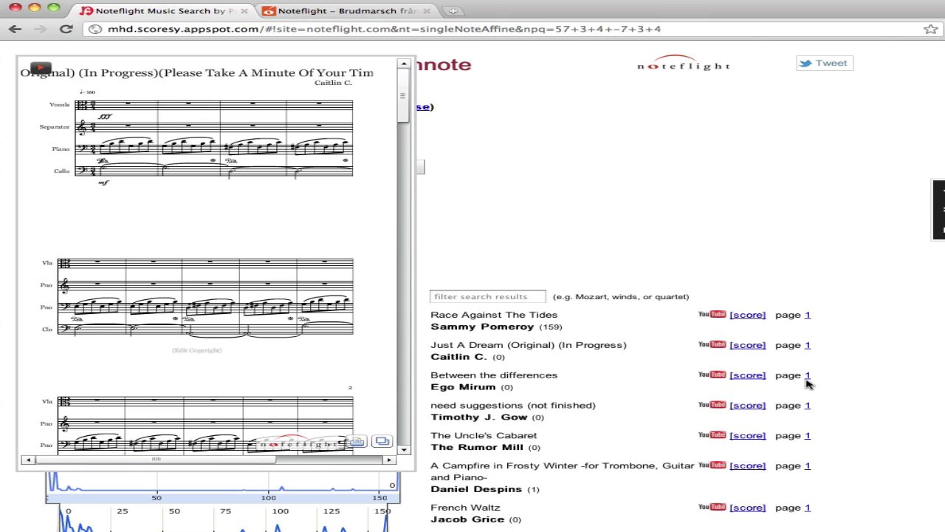
{"action": "left_click", "coordinate": [693, 234]}
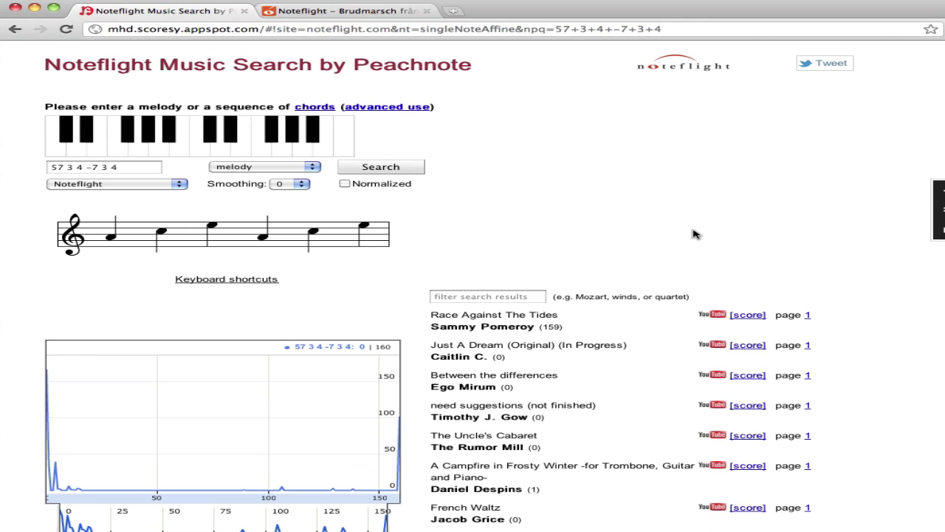